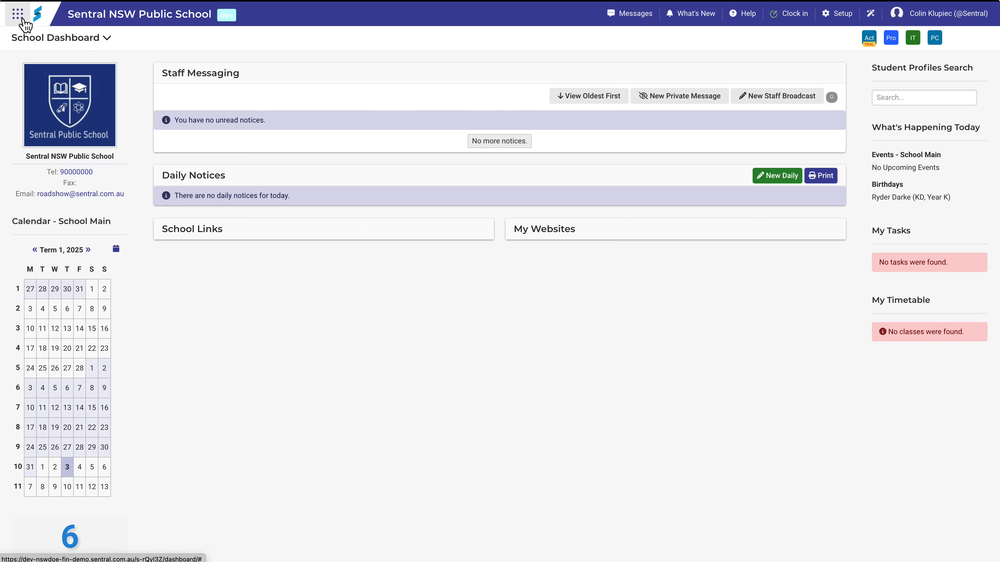
Go from the modules grid into the Finance module's setup checklist
click(20, 16)
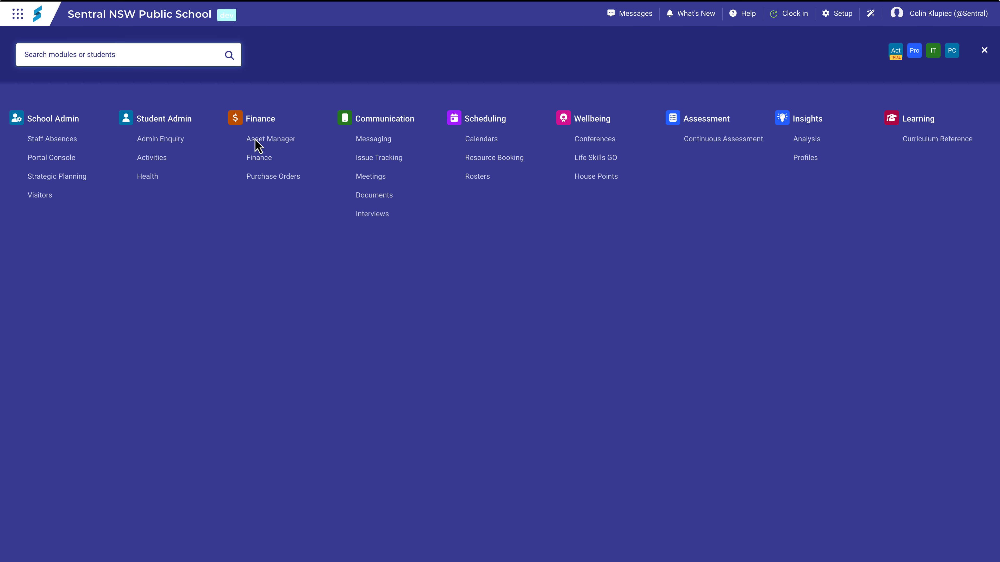
click(290, 162)
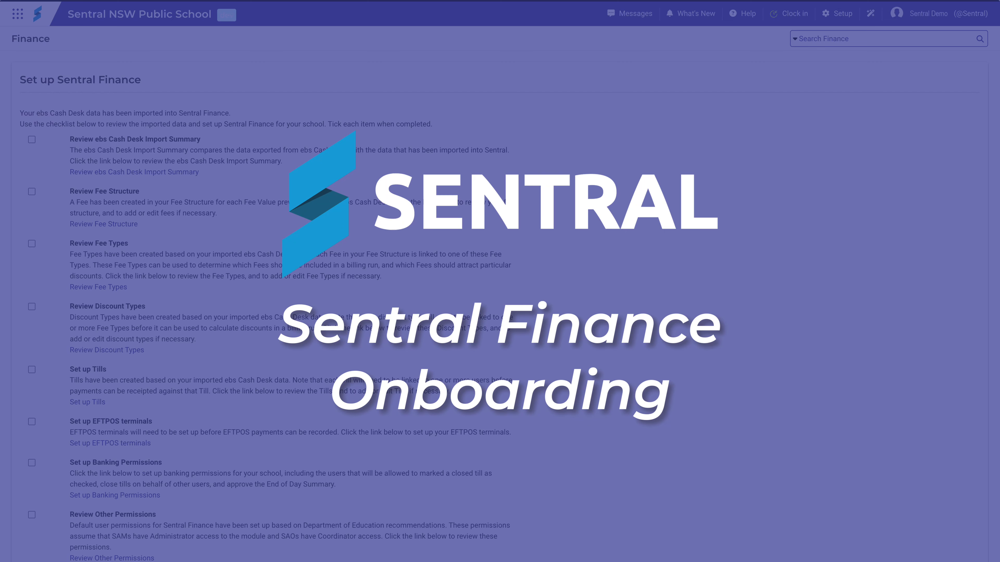
Tick and confirm 'Review ebs Cash Desk Import Summary' as completed
click(32, 139)
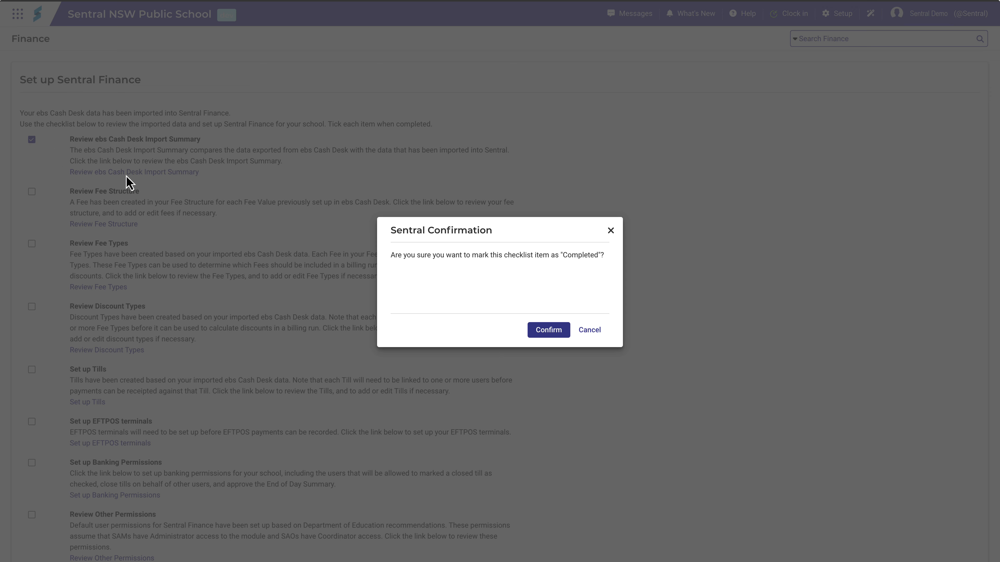
click(544, 333)
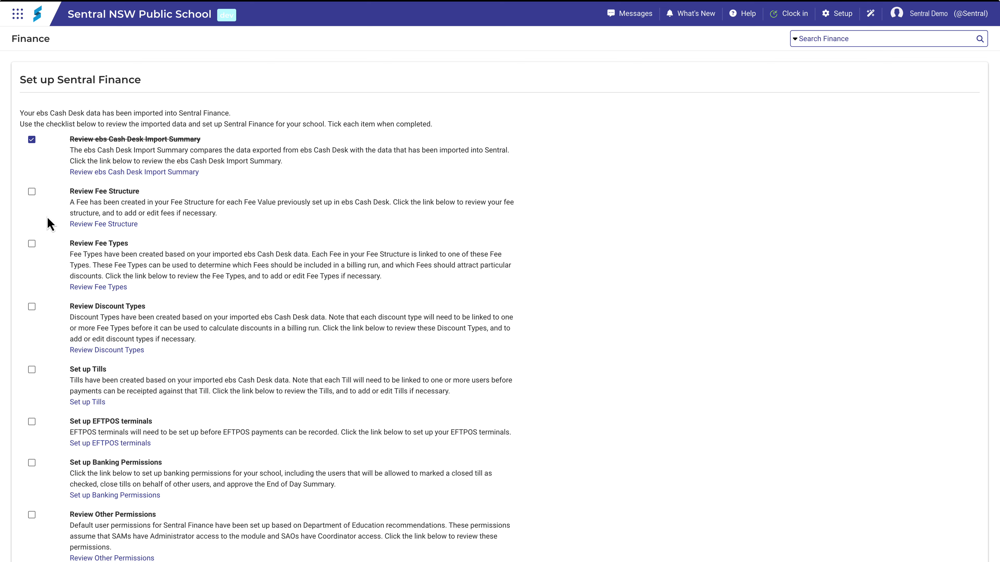
Hide VC_YEAR_1 and VC_YEAR_P in School Contributions from Finance, then show hidden fees too
click(75, 225)
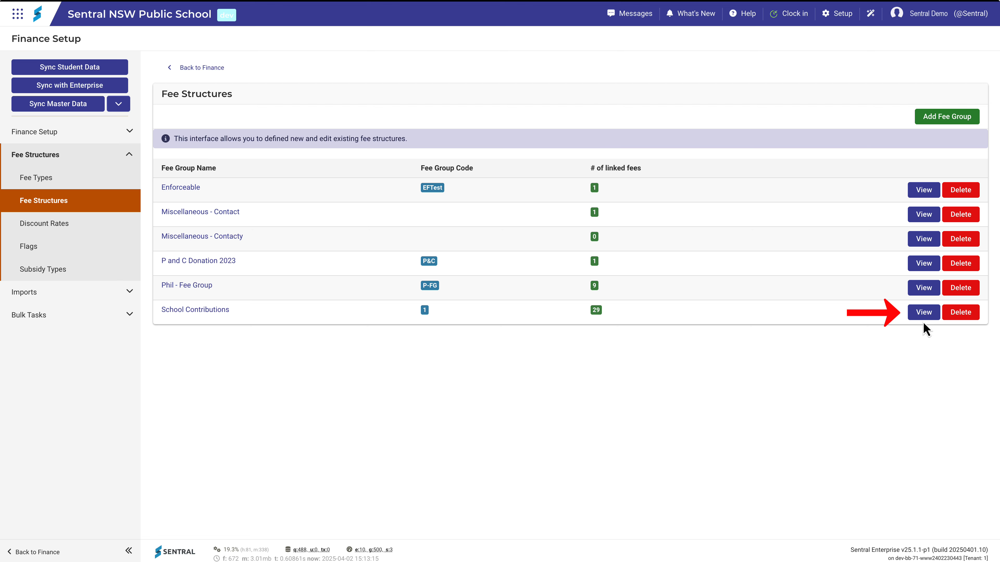
click(924, 312)
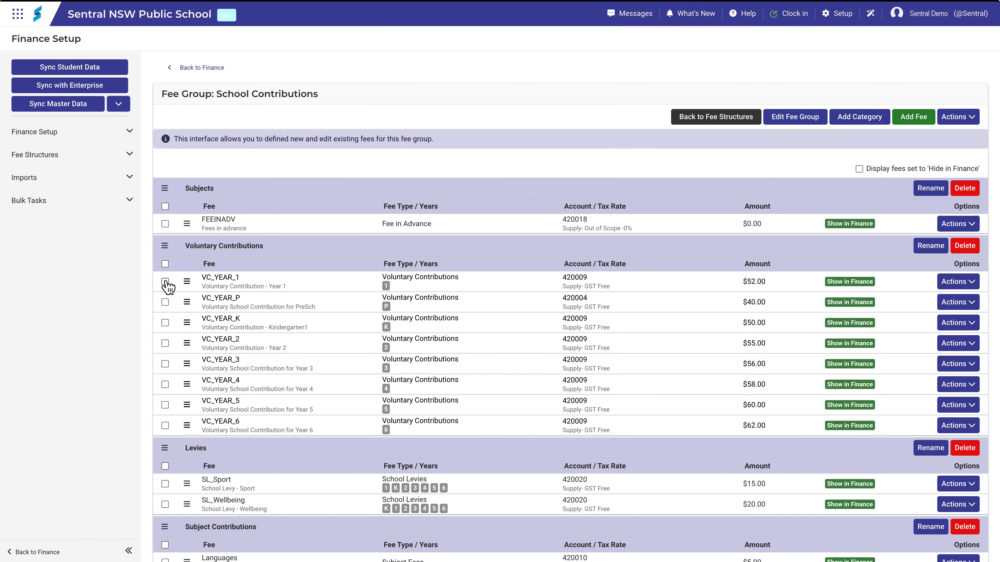
click(165, 282)
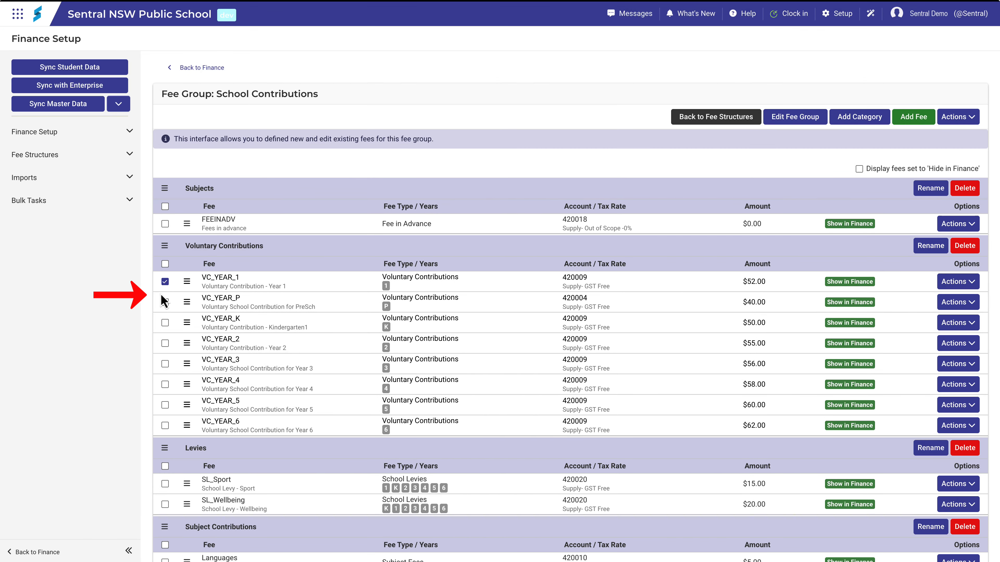
click(165, 302)
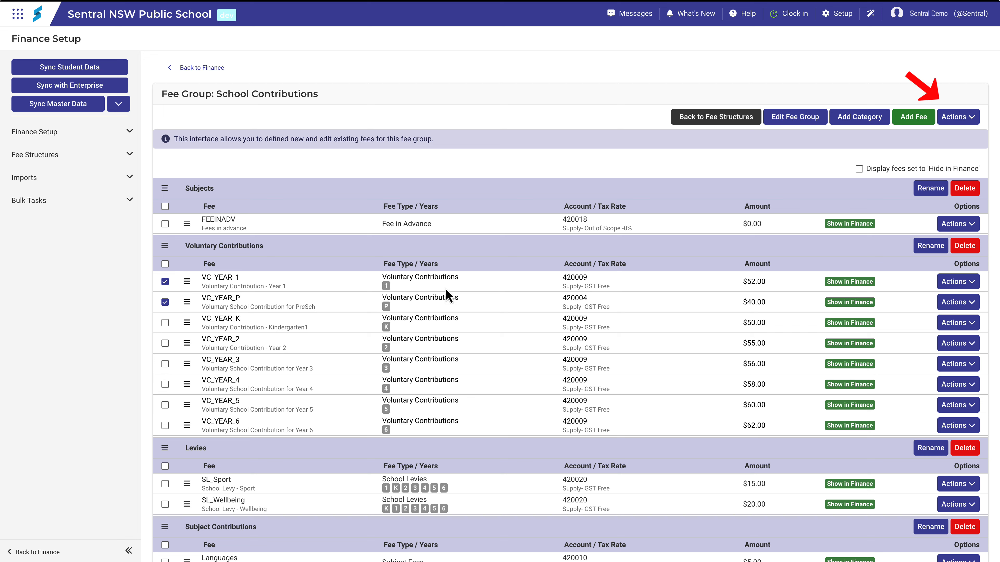
click(956, 119)
click(952, 150)
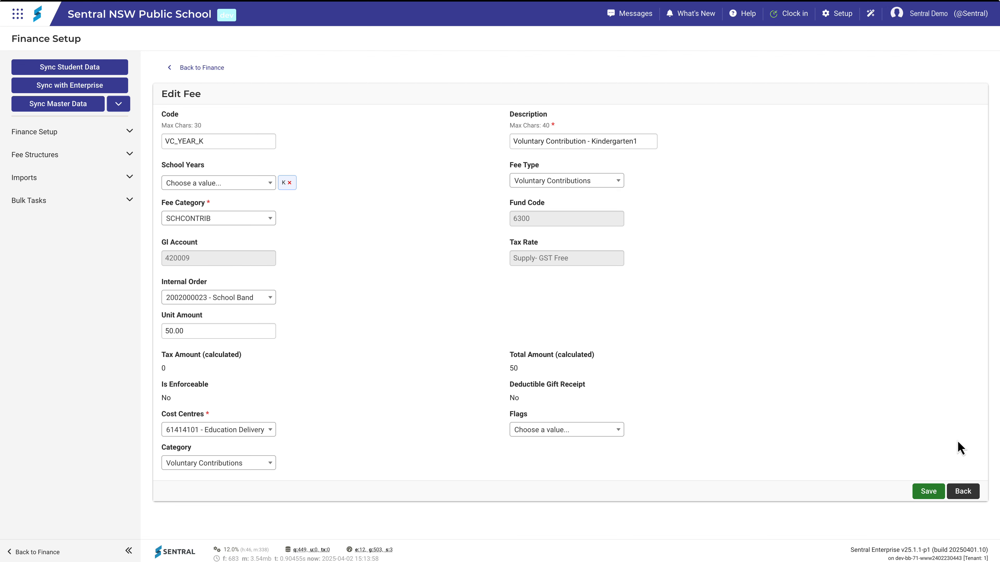
click(964, 492)
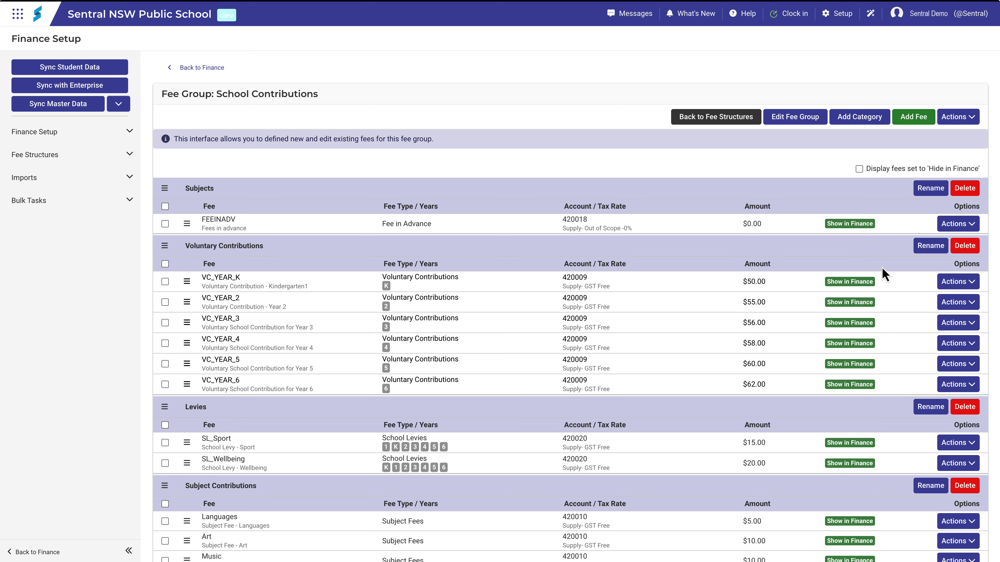
click(860, 169)
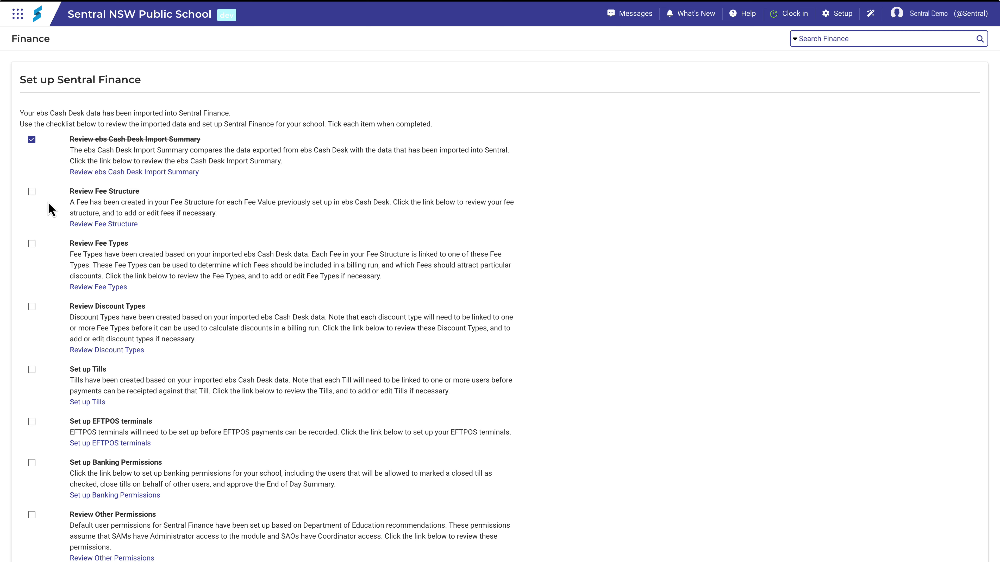
Complete Review Fee Structure, look over the Bookclub Oct and Add Fee Type forms, then complete Review Fee Types
click(31, 192)
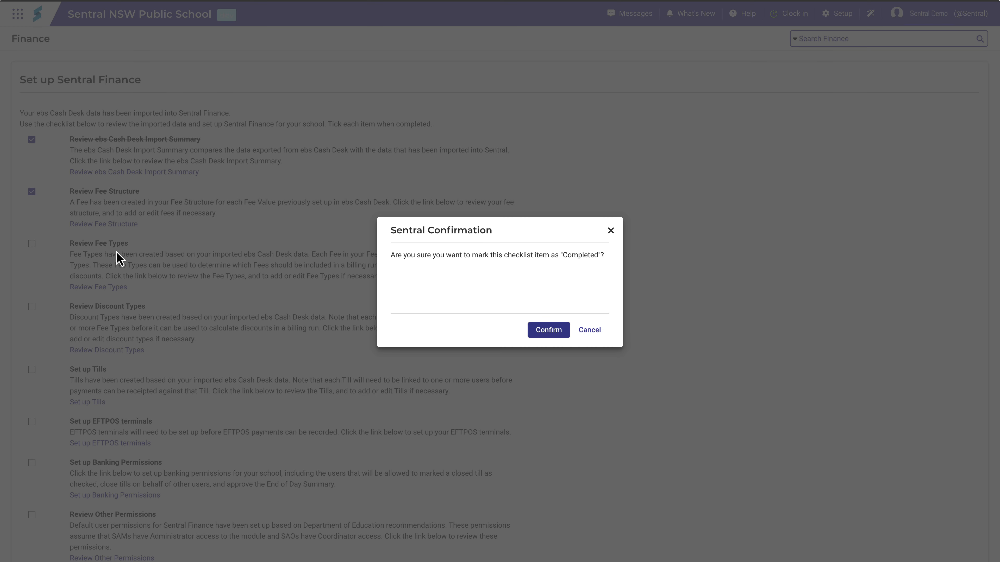
click(534, 333)
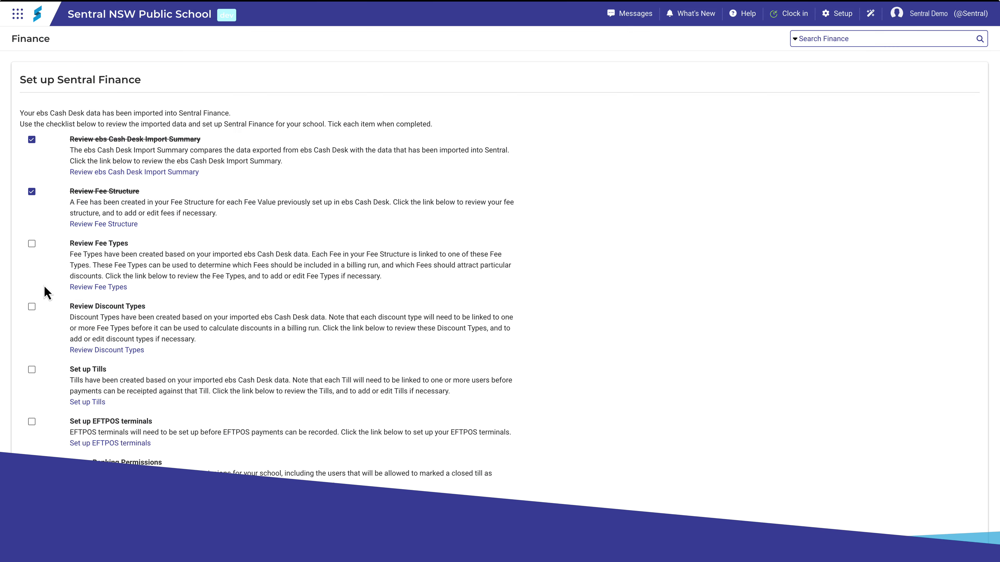
click(81, 289)
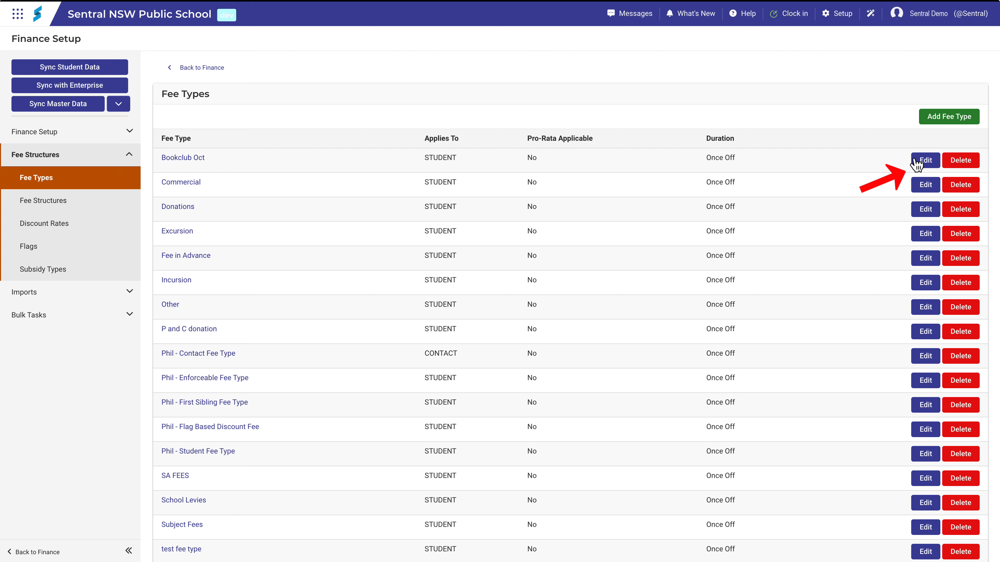
click(926, 163)
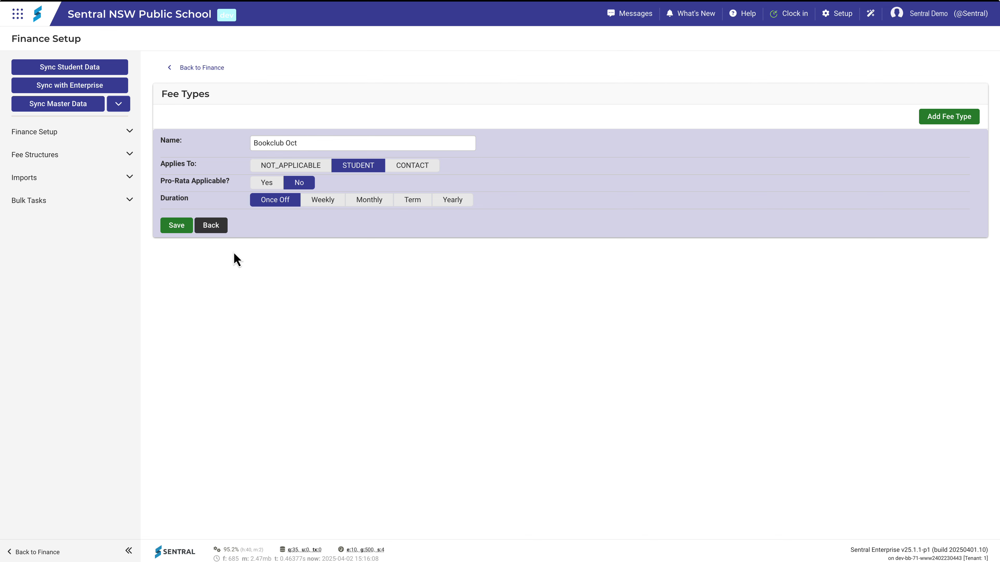
click(211, 225)
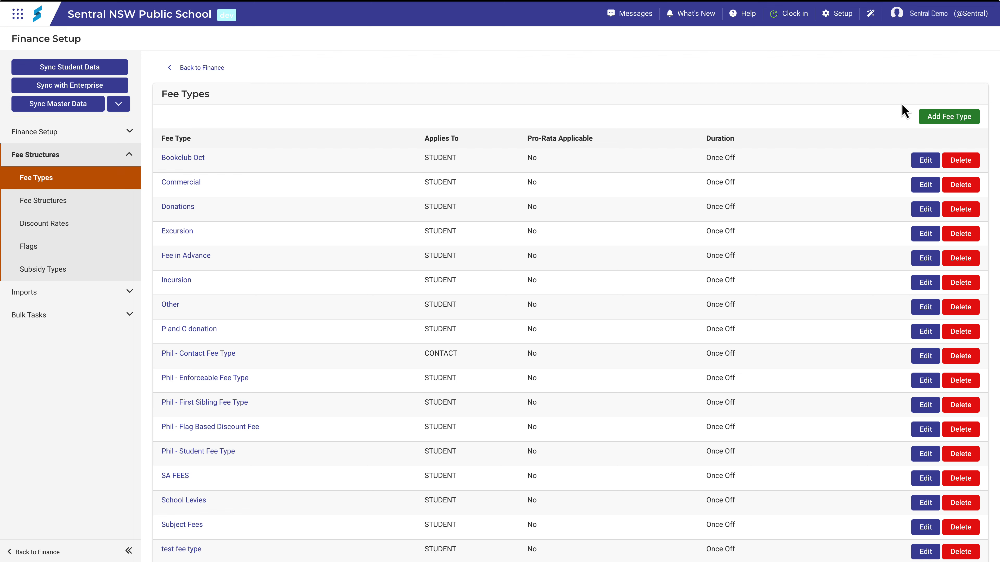
click(931, 119)
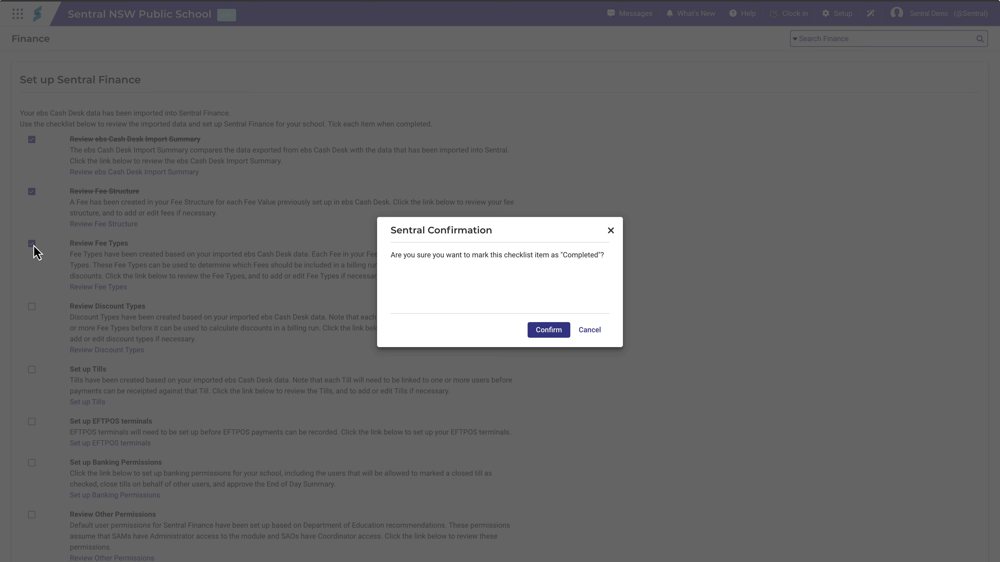
click(543, 329)
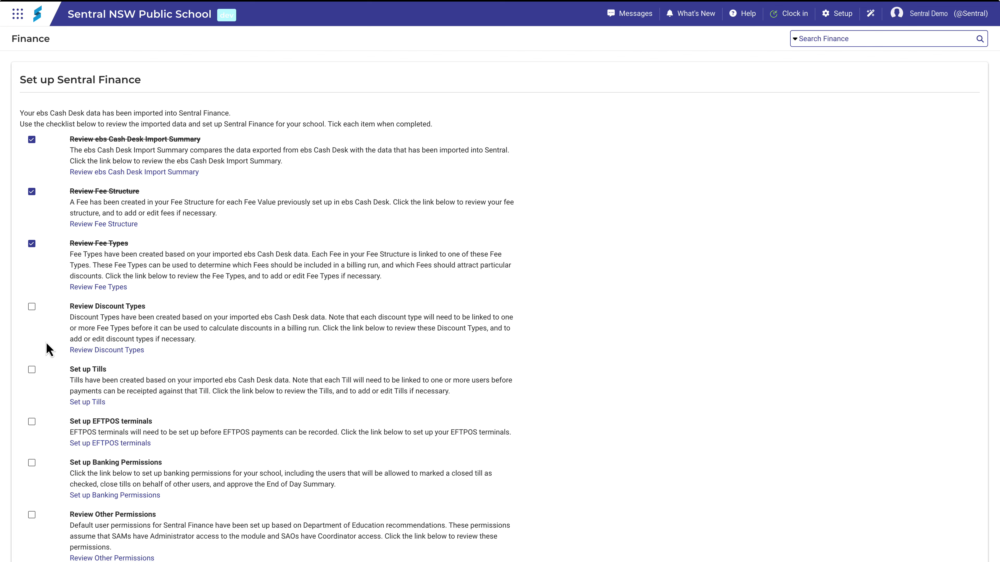
Inspect the Hardship Discount category's fee and discount types, keeping Flag Based Discounts, and cancel
click(84, 350)
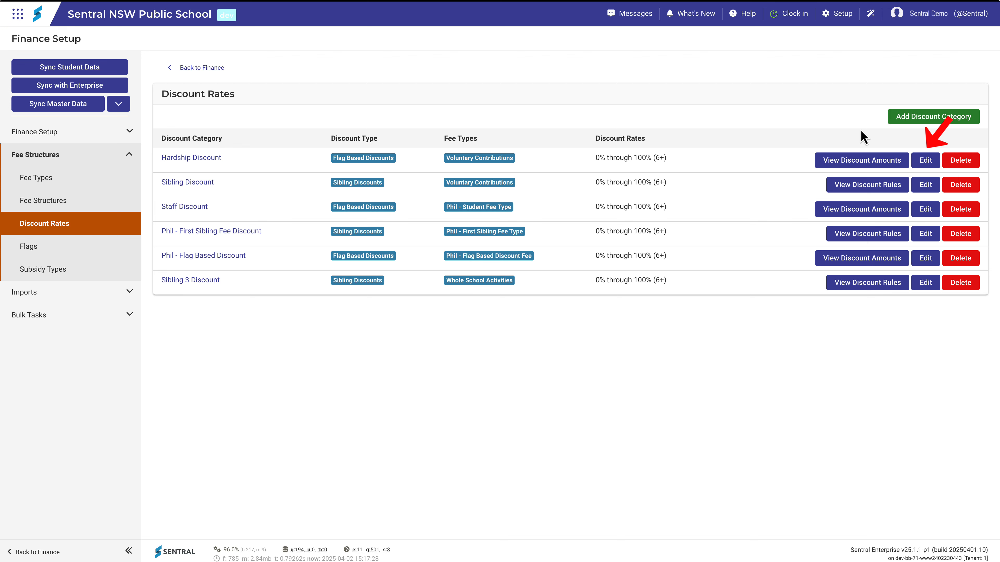
click(925, 161)
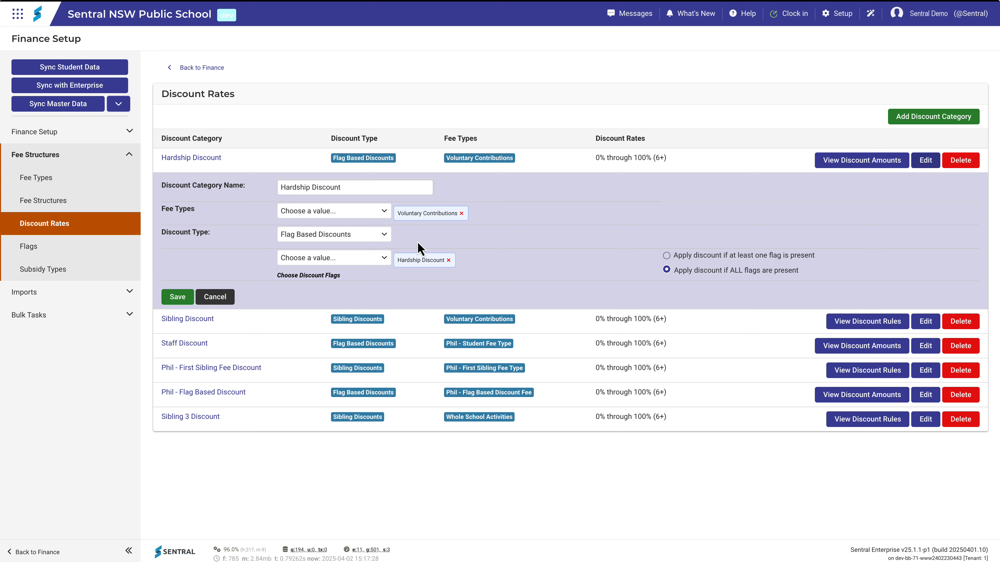
click(385, 211)
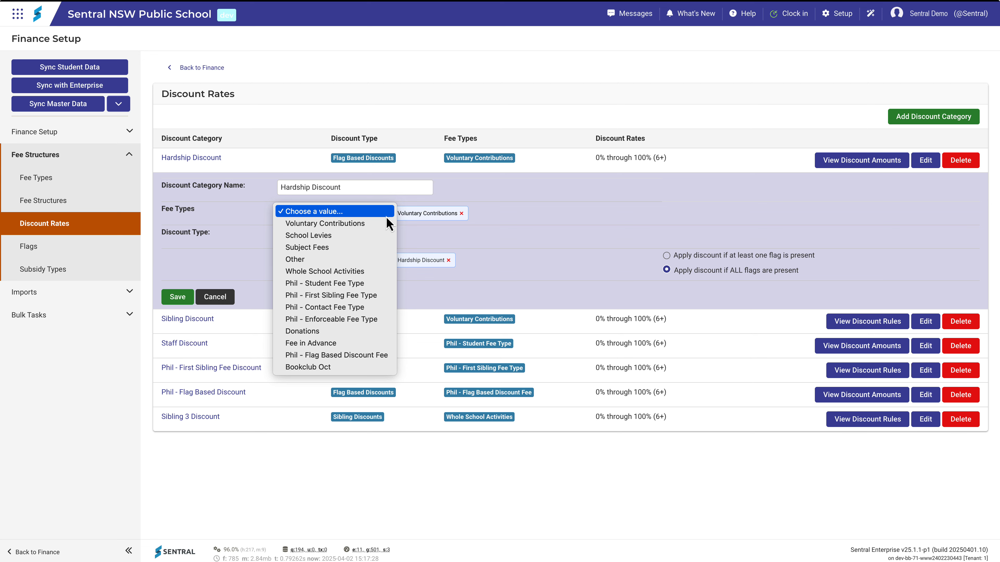
click(421, 234)
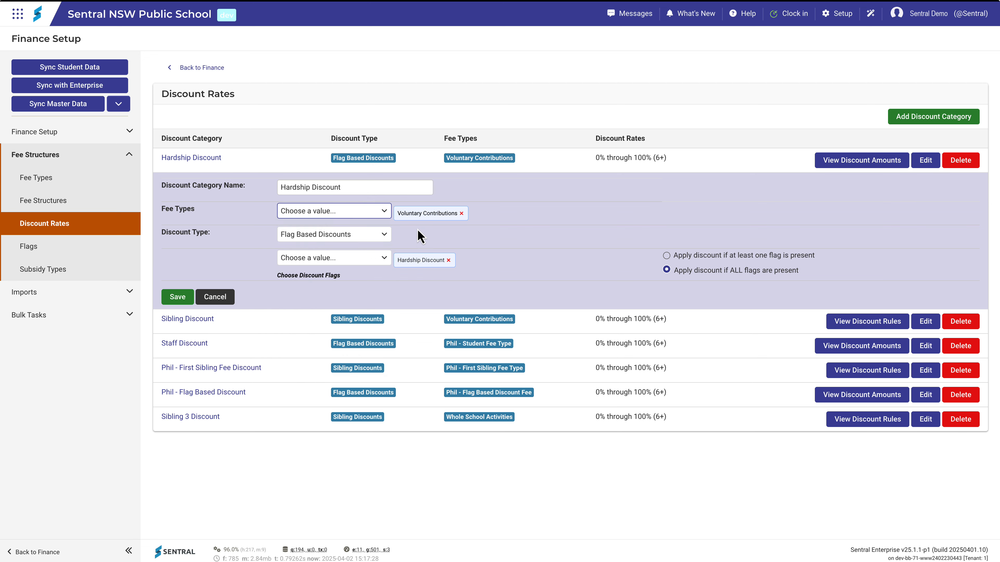
click(385, 235)
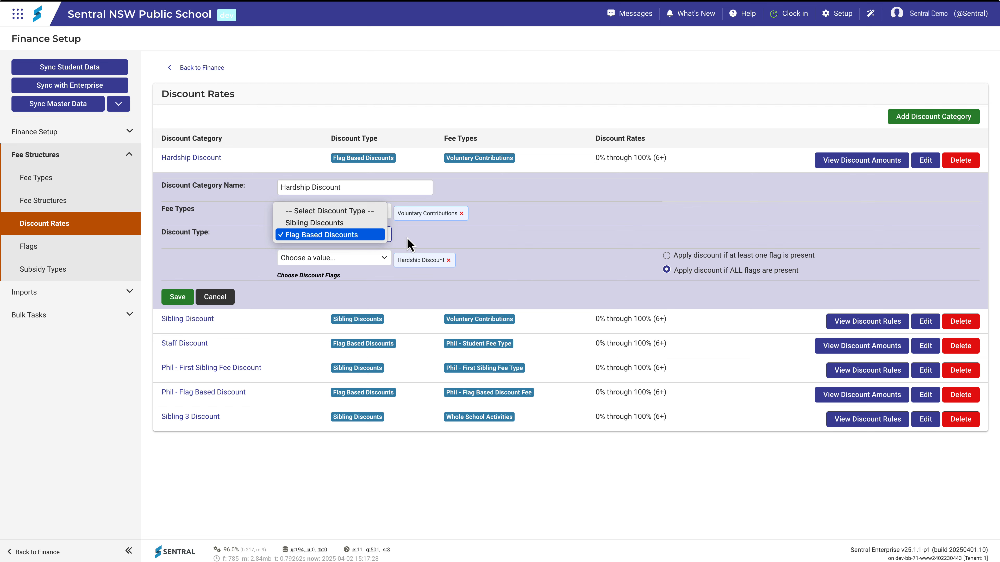
click(346, 235)
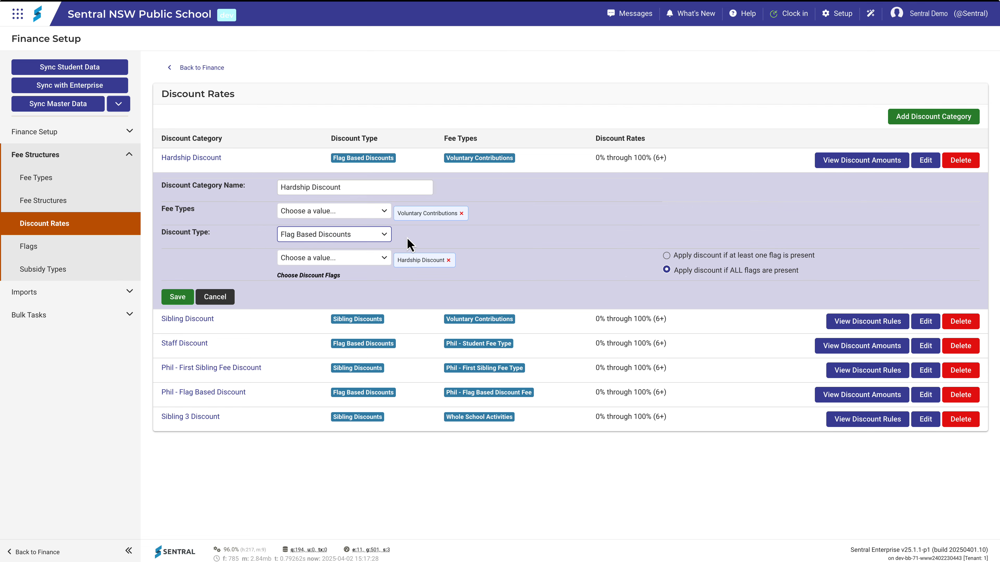
click(226, 298)
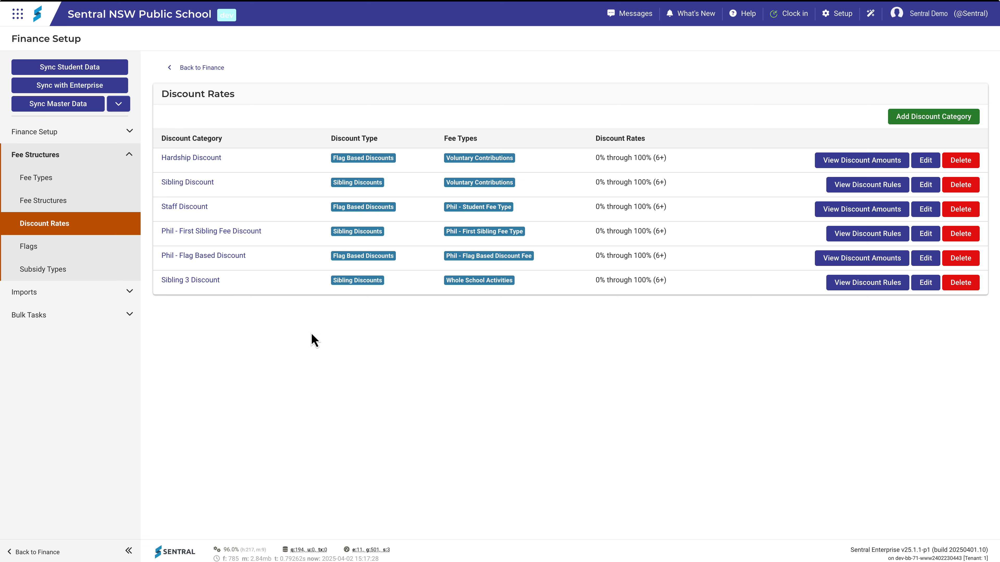
View the Sibling Discount rules and save the rule unchanged
click(842, 185)
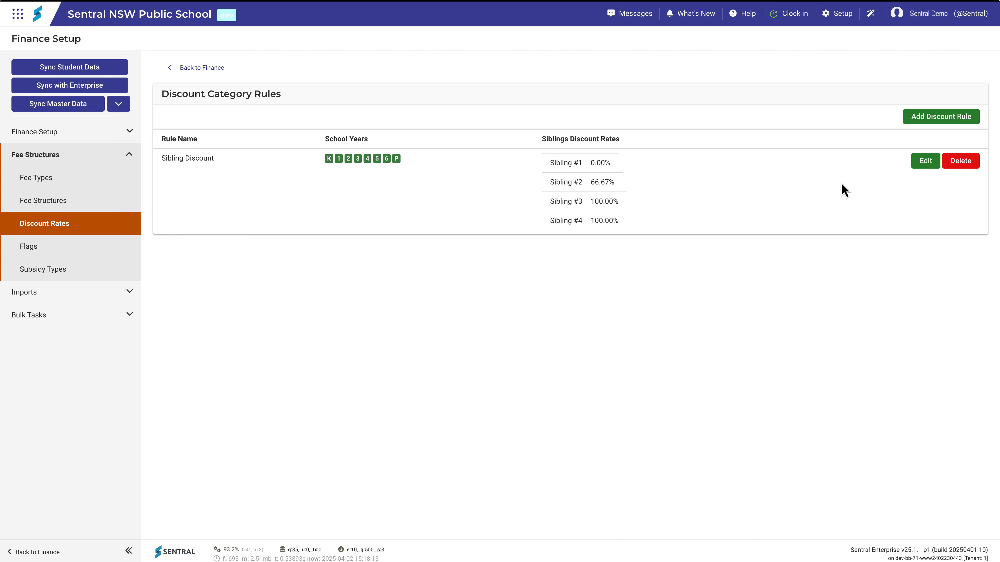
click(925, 162)
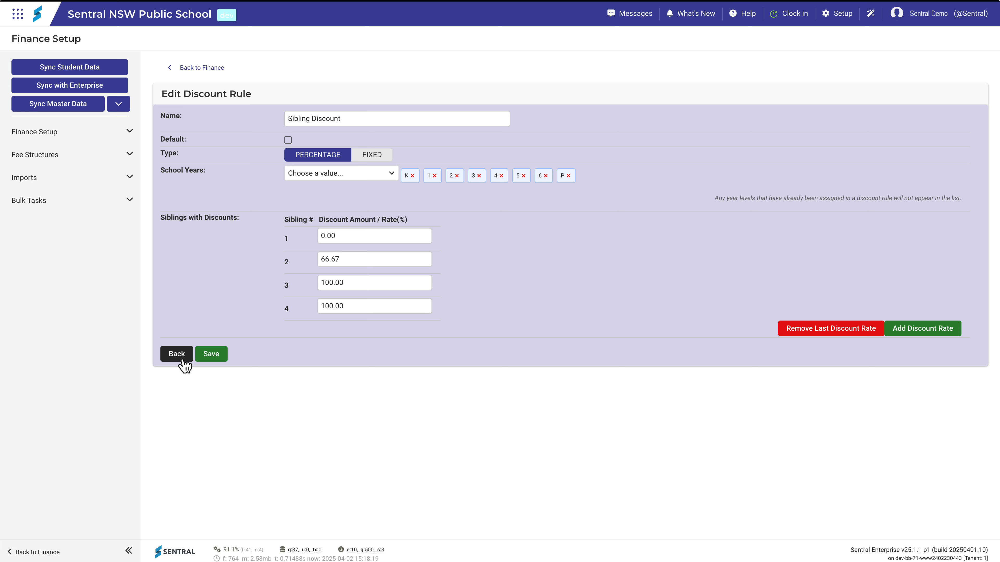
click(183, 364)
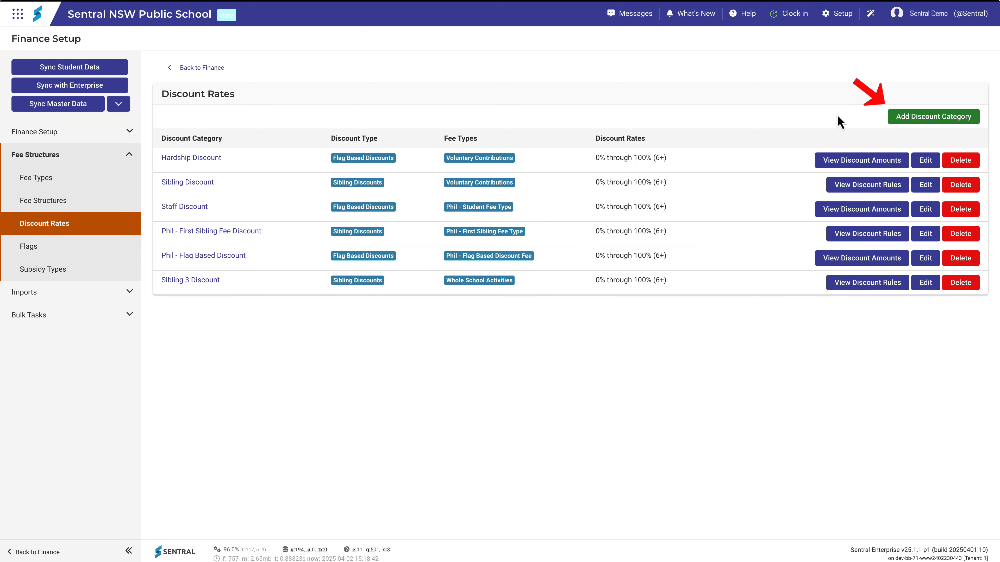
Look over the fee and discount type choices for a new discount category without adding one
click(901, 120)
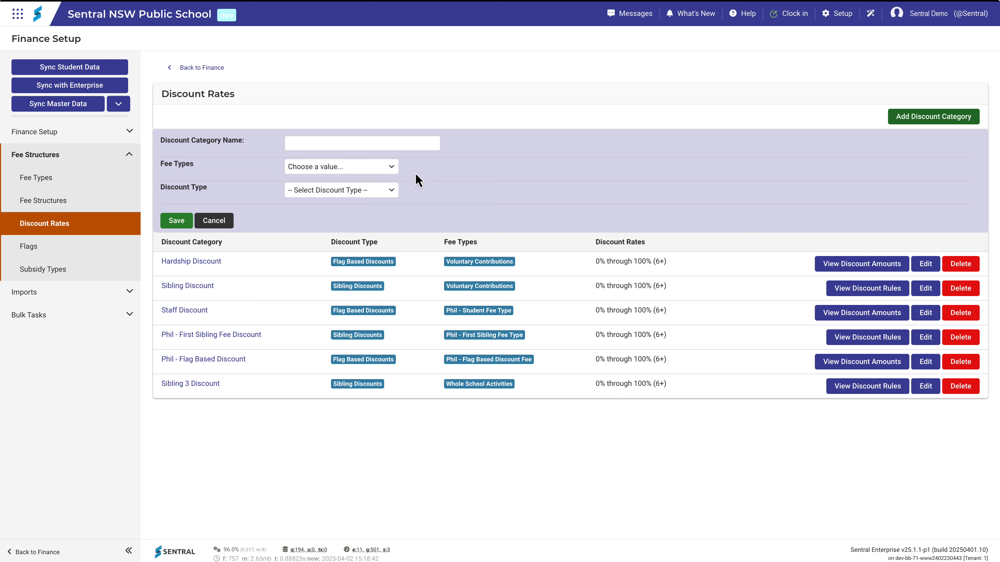
click(391, 167)
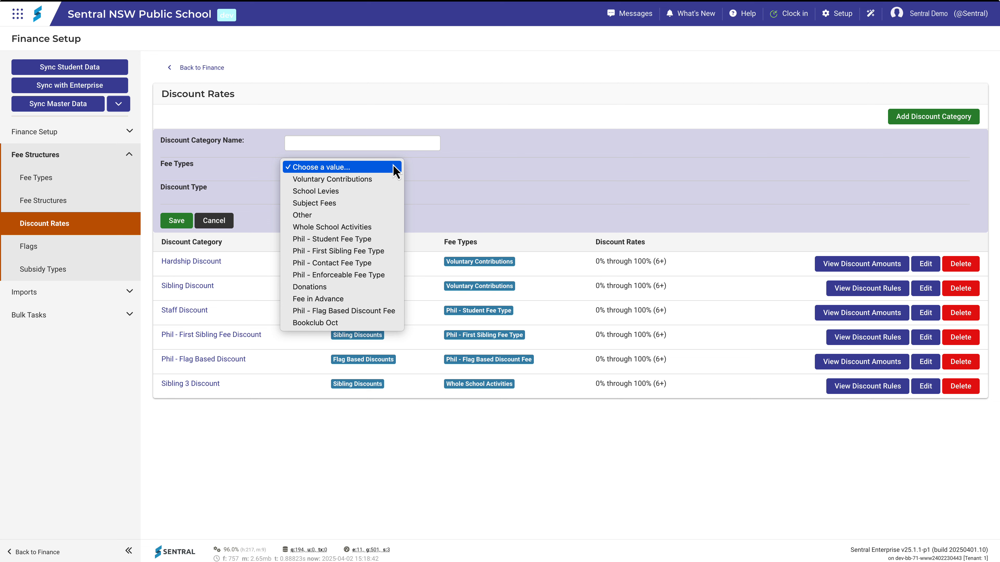
click(418, 175)
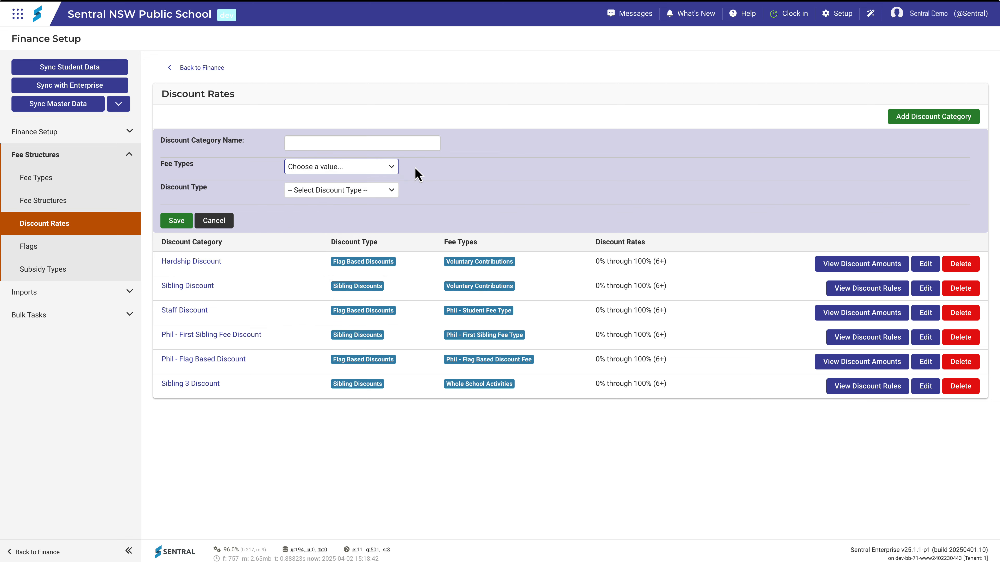
click(393, 191)
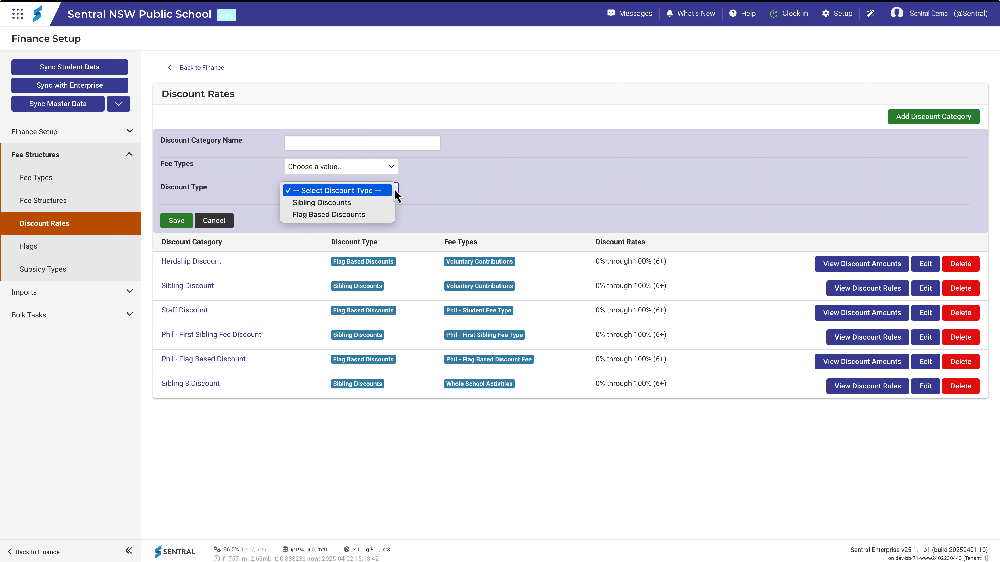
click(436, 196)
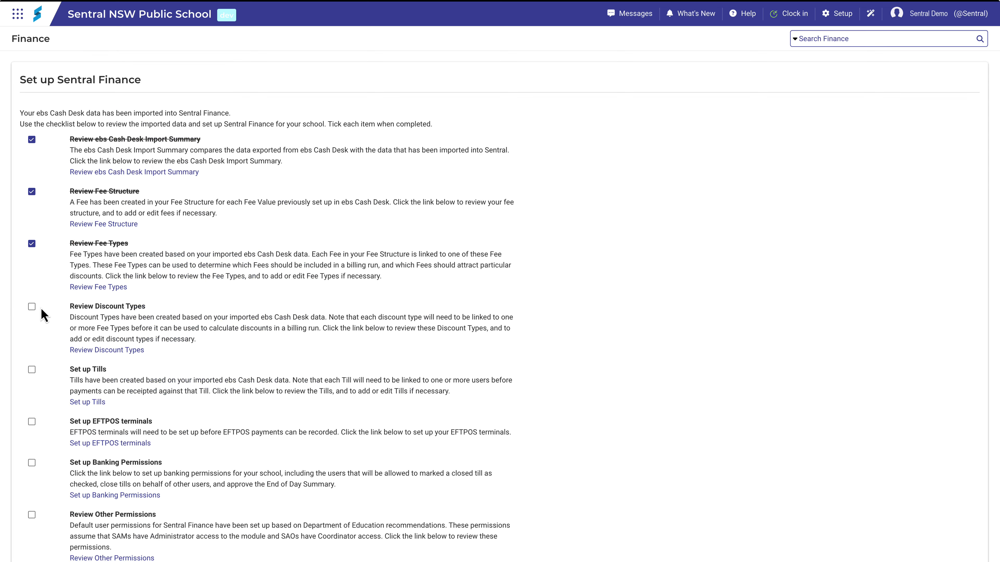
Mark Review Discount Types as completed on the checklist
click(32, 307)
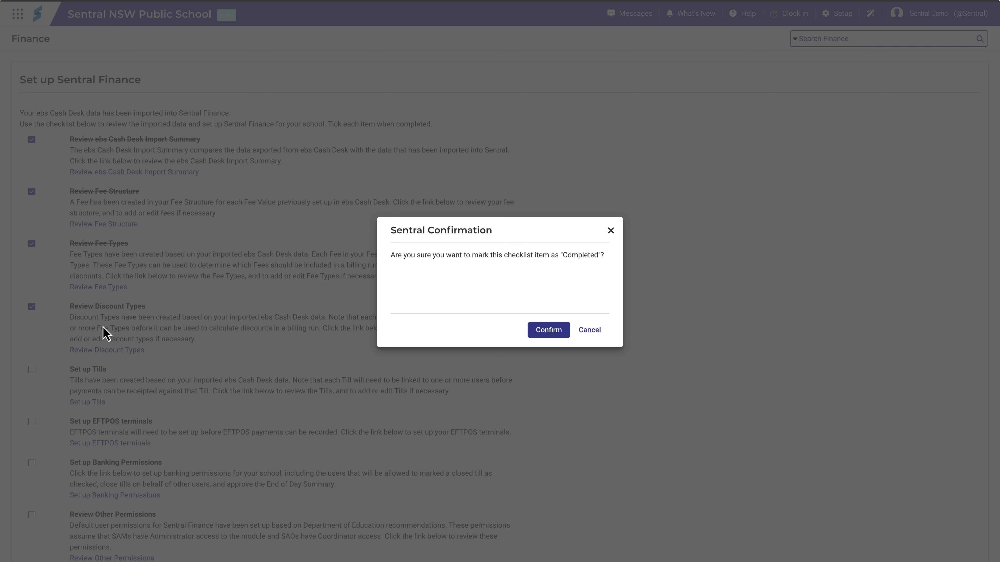
click(539, 333)
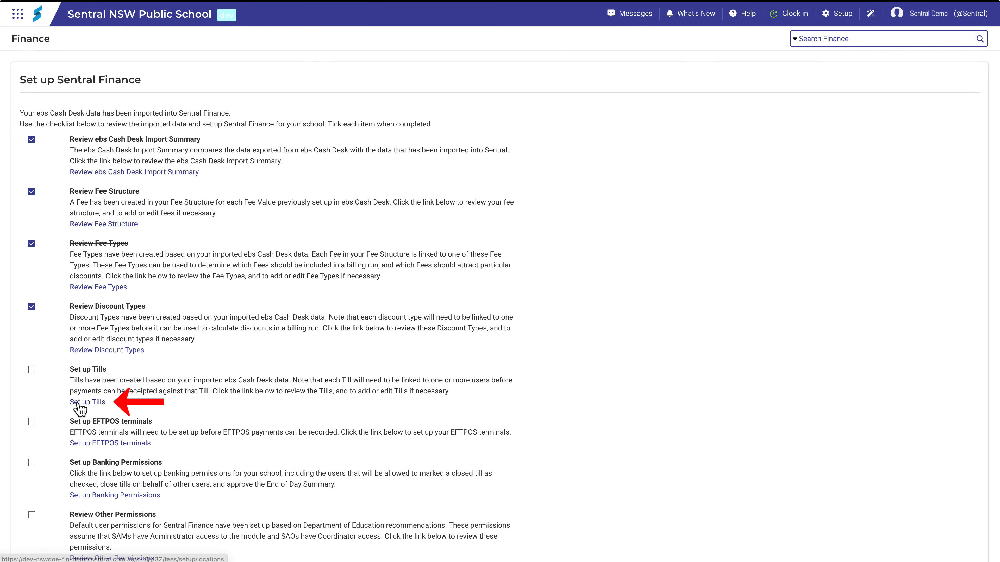
click(78, 403)
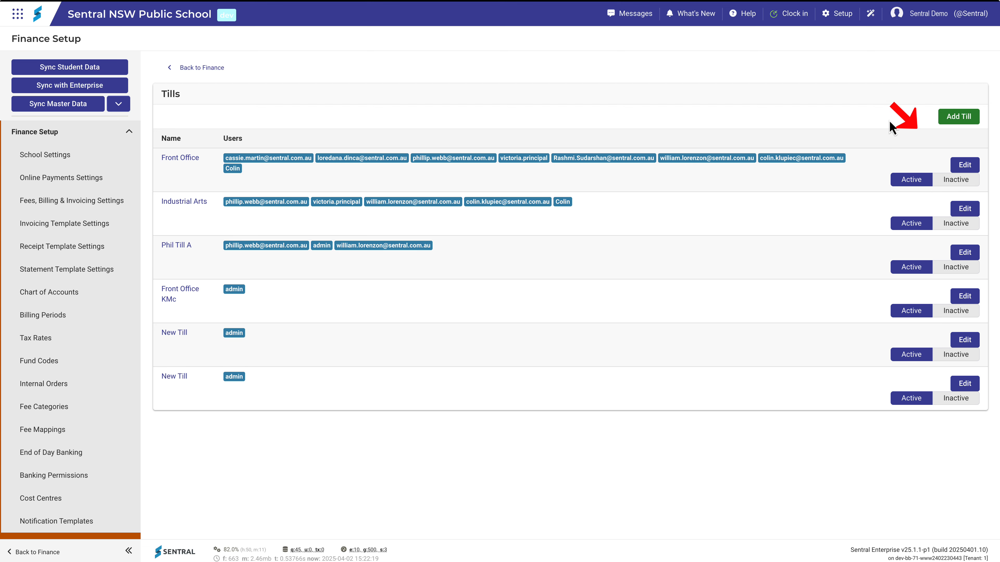
Add a till named 'Canteen' and assign it the admin user
click(937, 118)
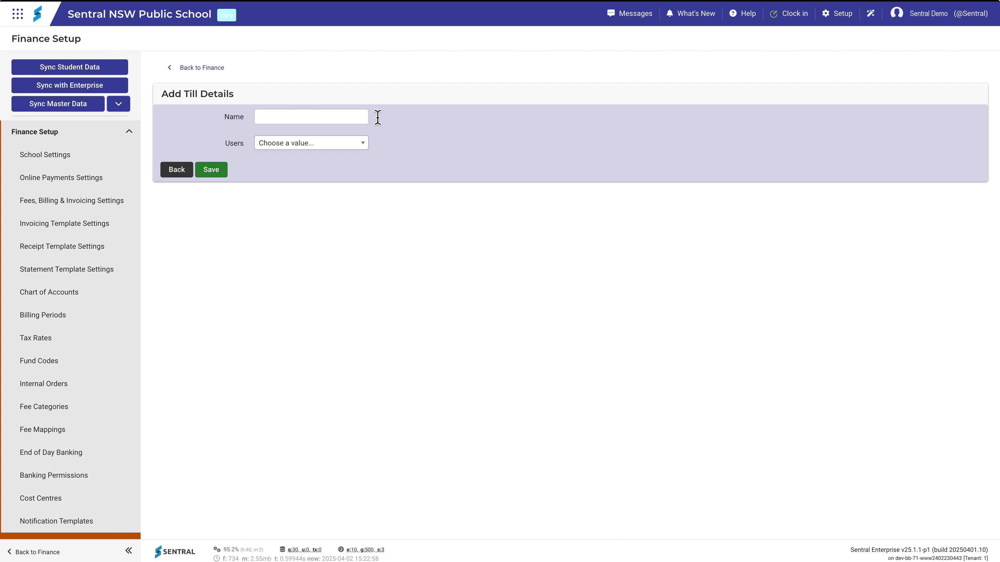
click(353, 117)
text(Canteen)
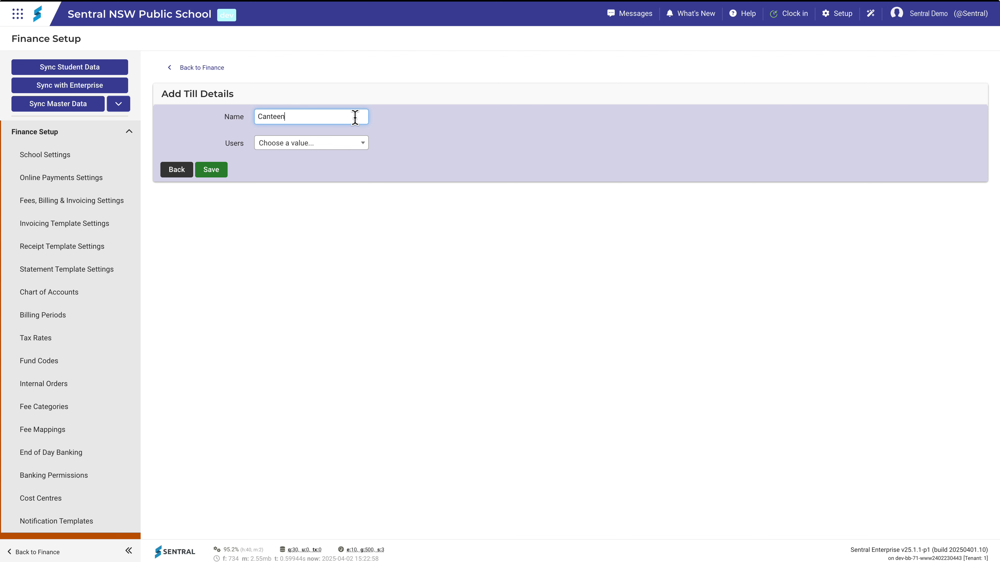
click(356, 145)
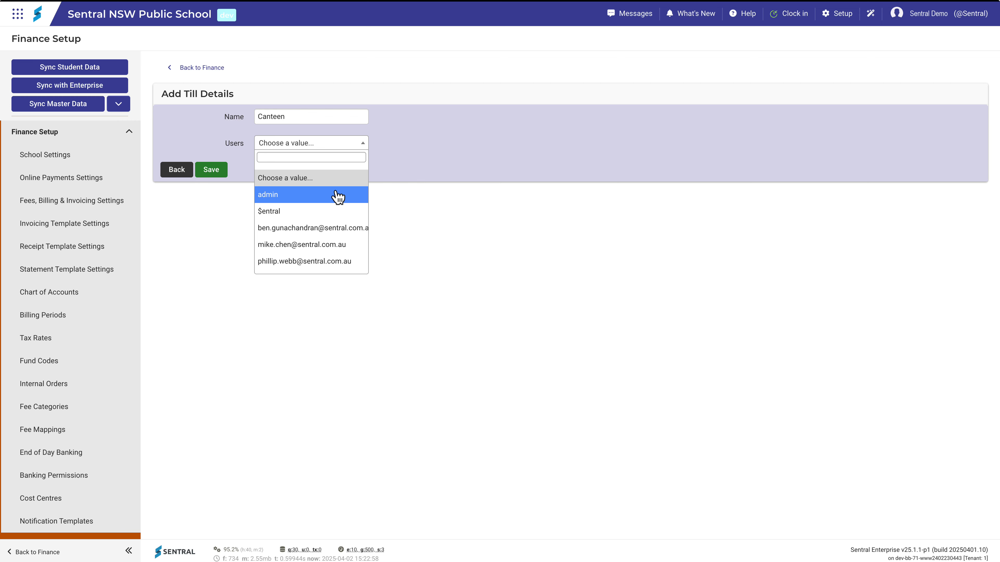
click(337, 195)
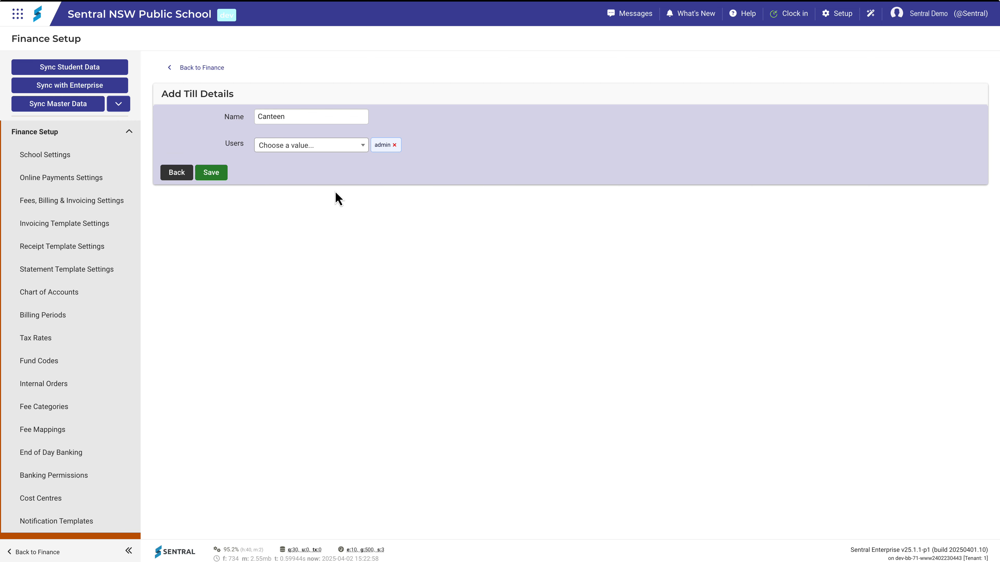